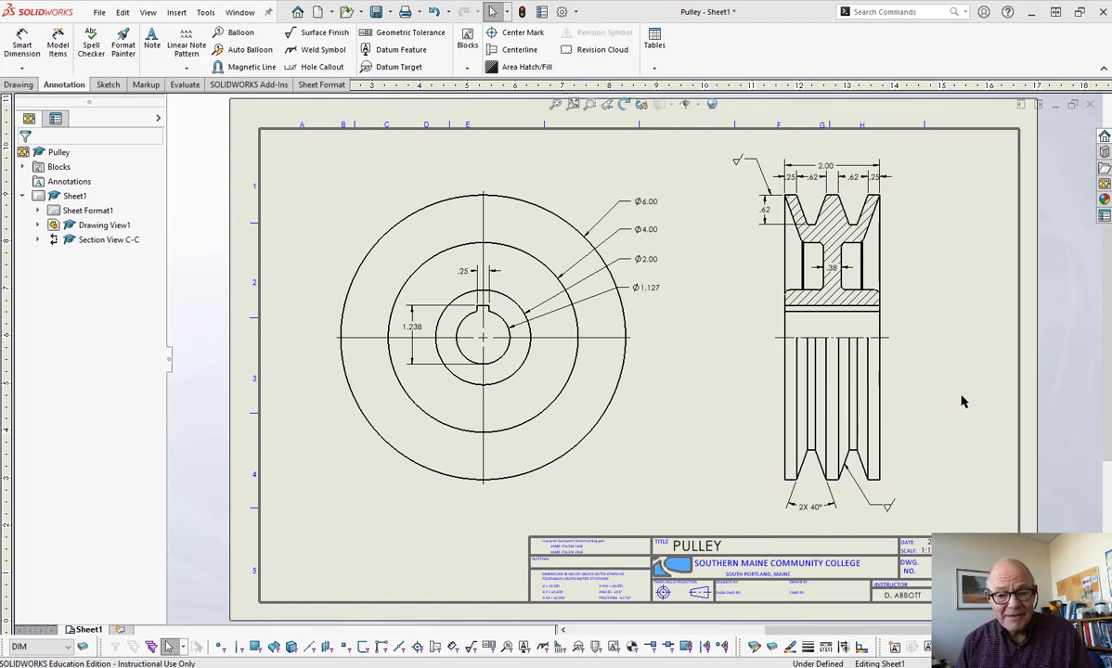
Delete the two thick vertical lines beside the pulley's web in the section view, and undo the deletions
mouse_move(960, 400)
middle_down()
mouse_move(903, 390)
mouse_move(914, 407)
middle_up()
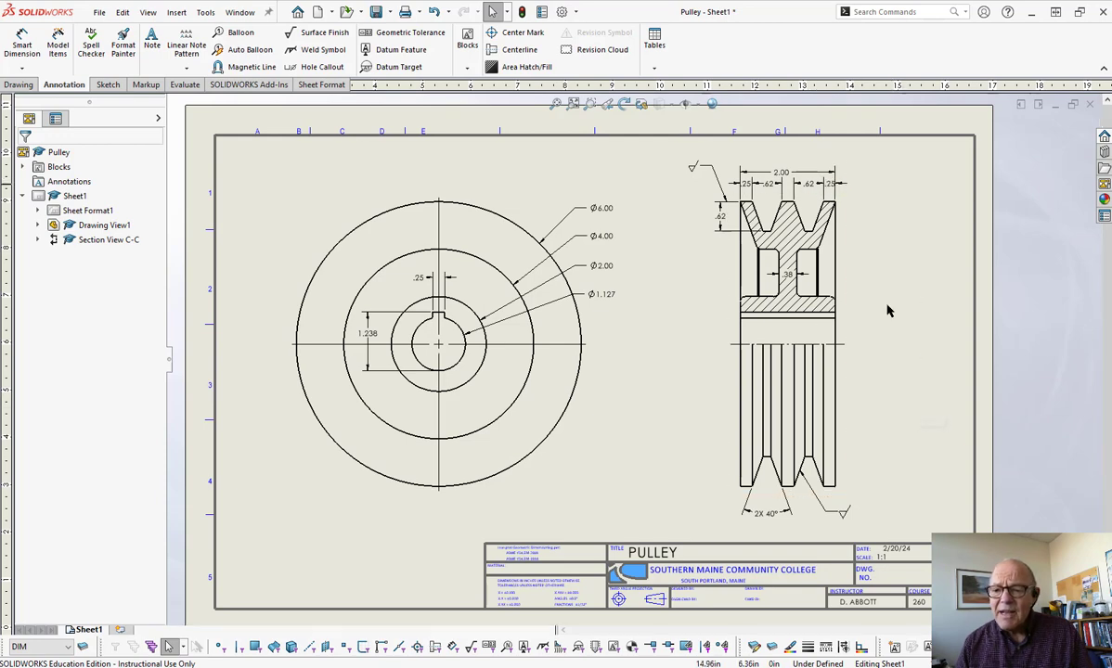
scroll(887, 311, down, 6)
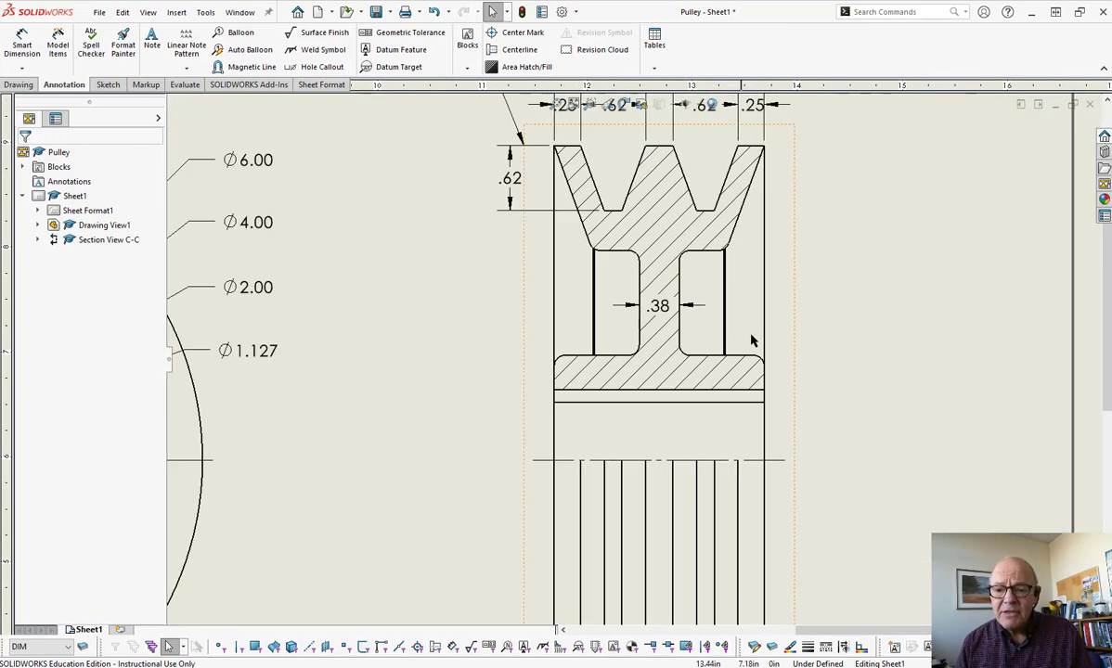
click(724, 277)
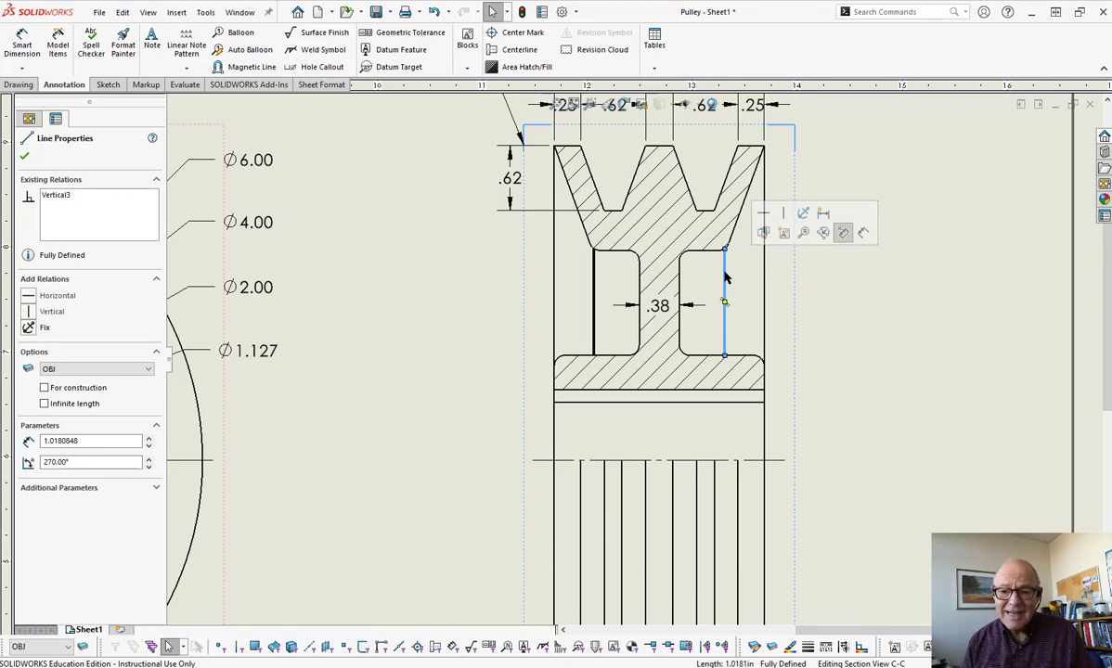
key(Escape)
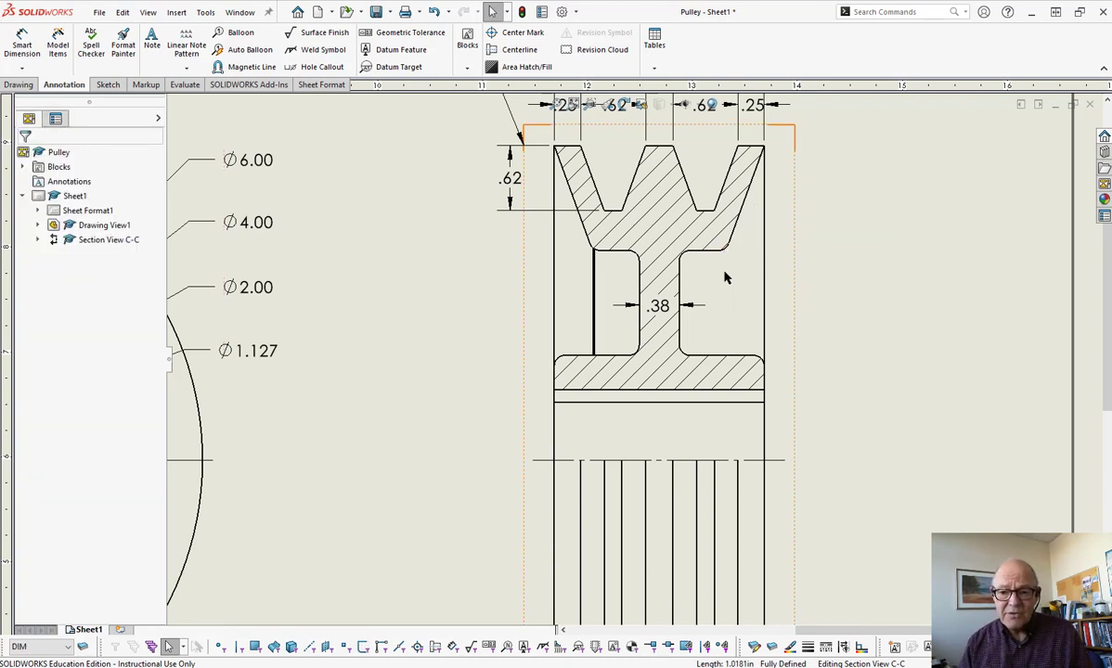
click(595, 294)
key(Escape)
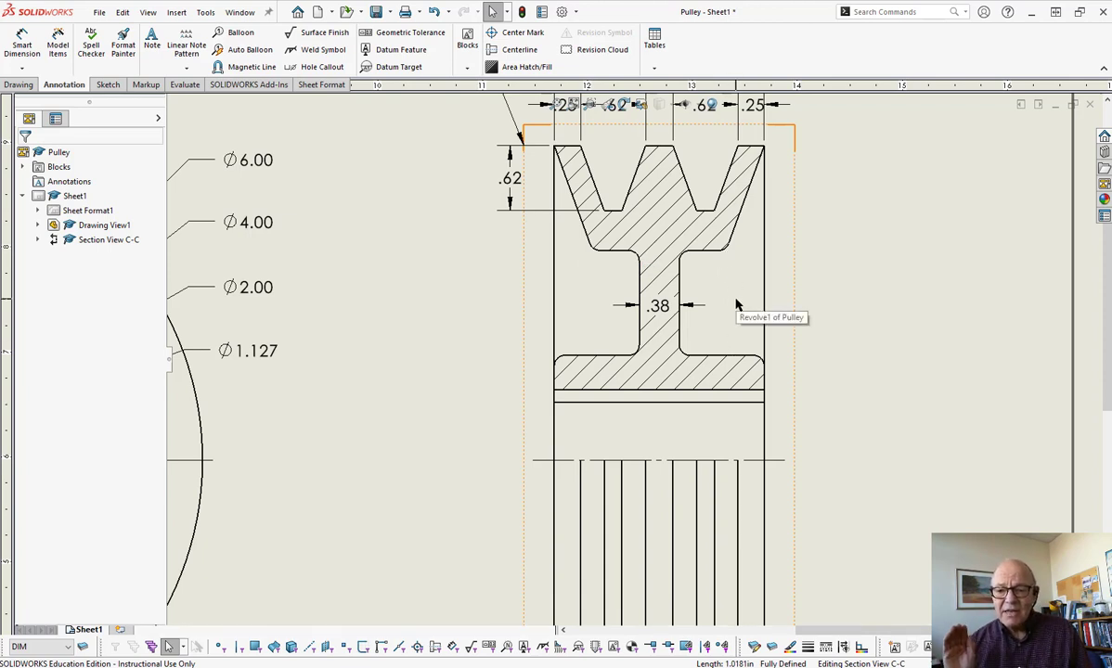
click(841, 278)
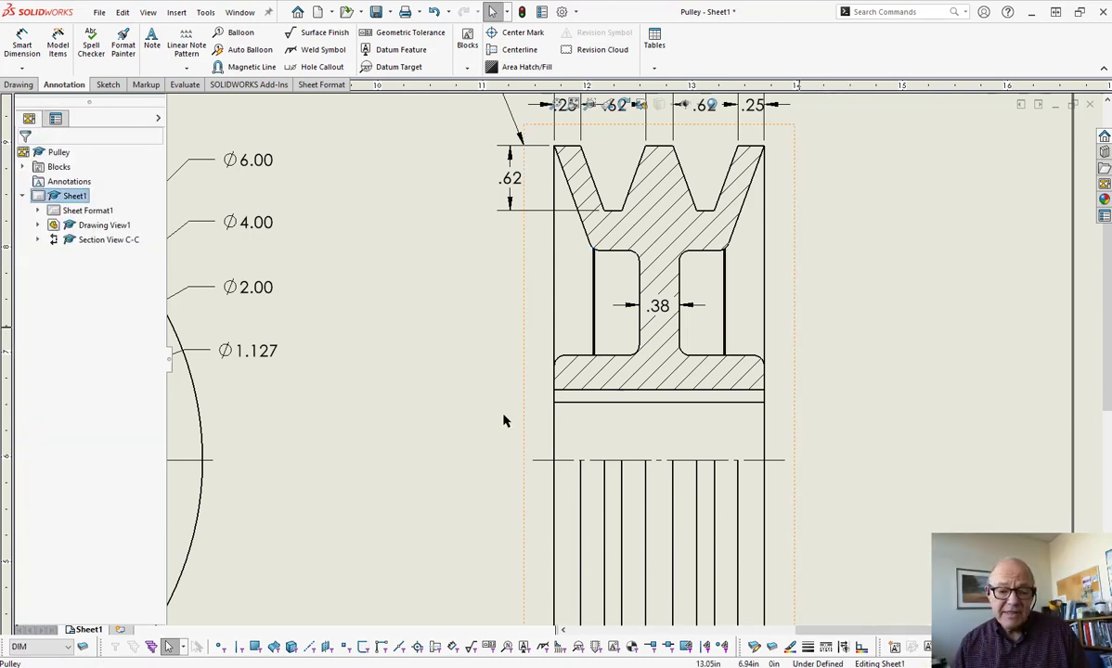
Check the line thickness assigned to the OBJ layer in the drawing's layer settings
click(83, 648)
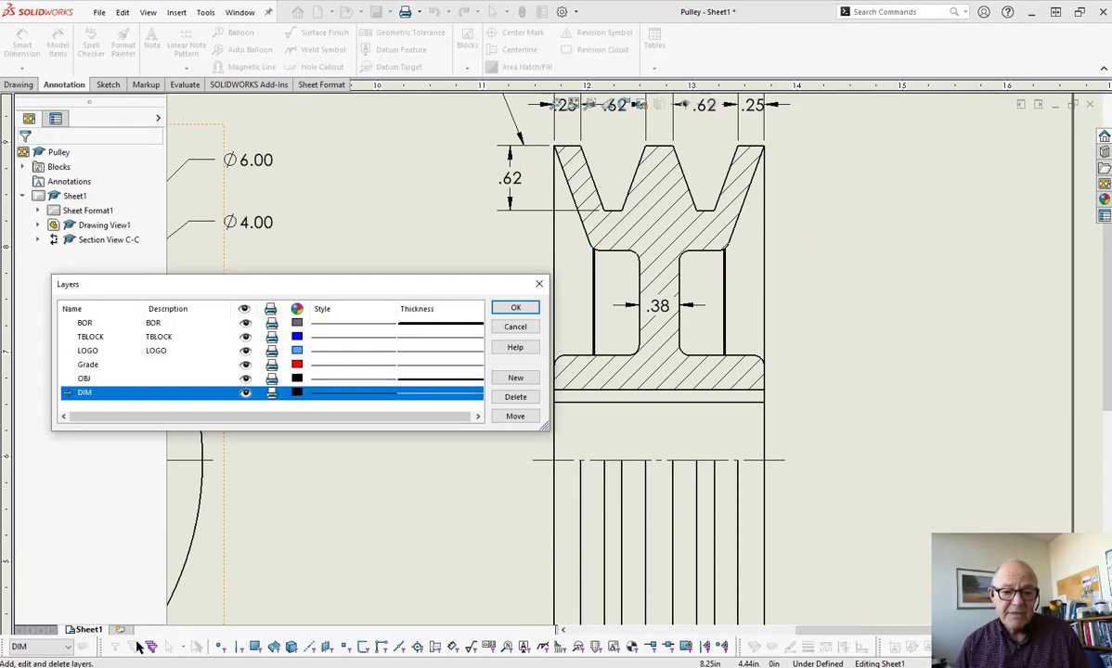
drag(318, 265, 350, 219)
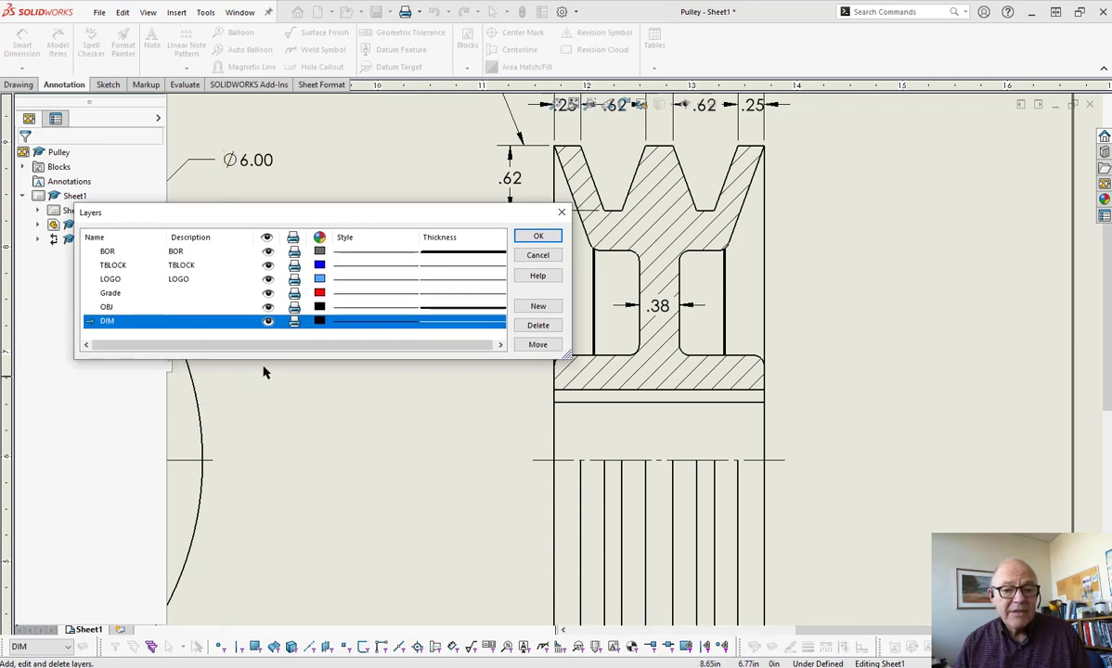
click(99, 309)
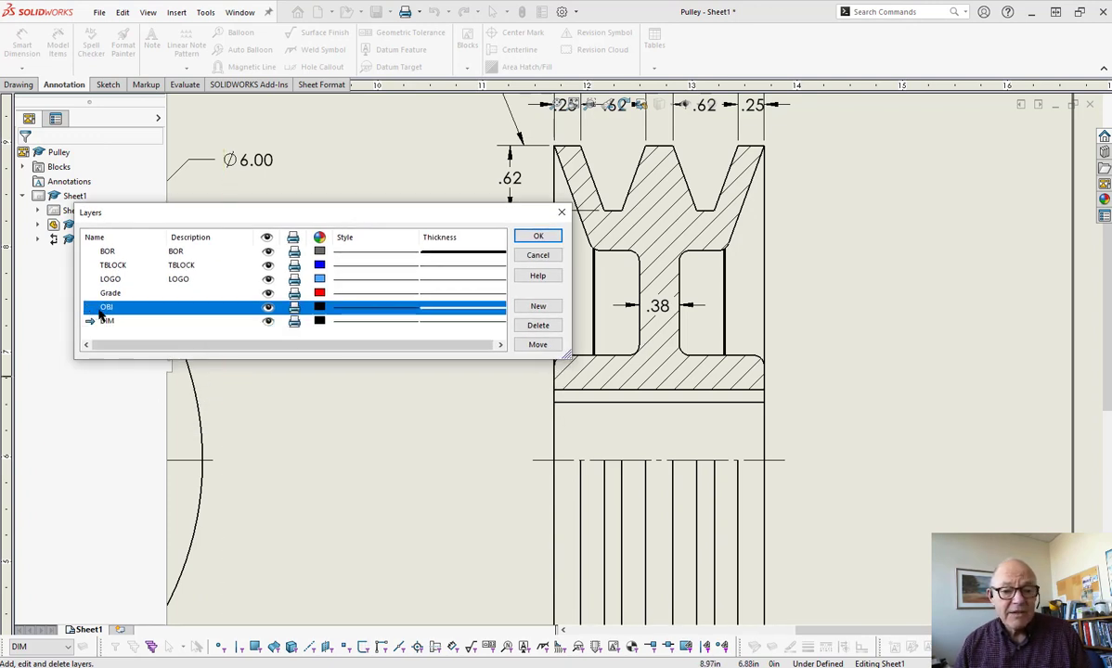
click(489, 314)
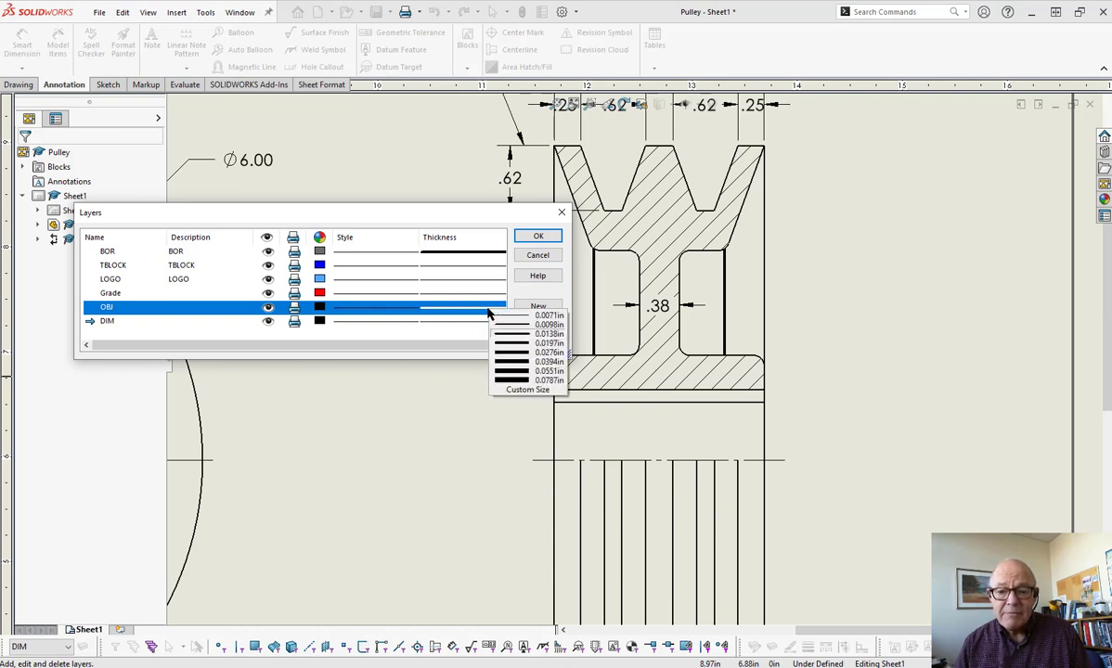
click(553, 339)
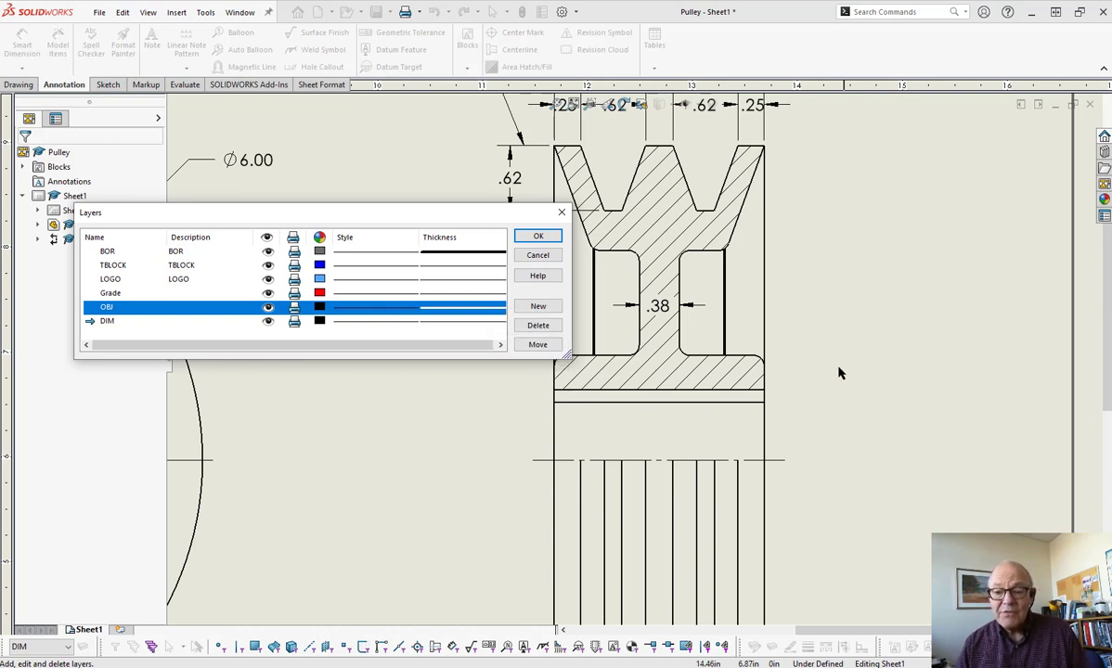
click(562, 214)
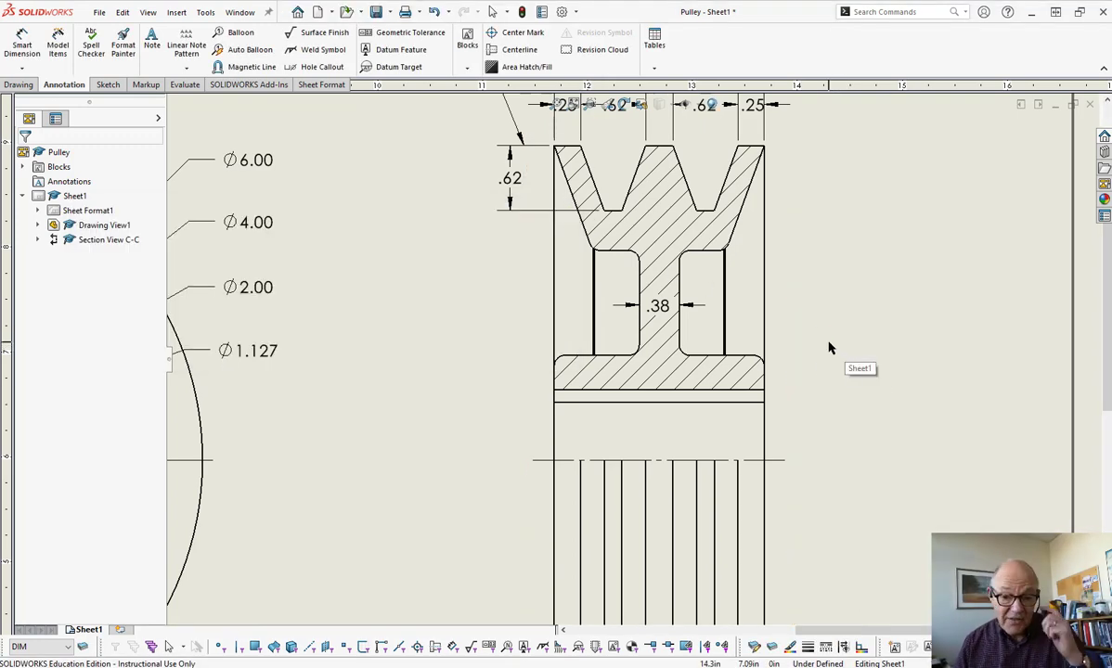
Check the line style and thickness set for visible edges in the document's line font properties
middle_drag(762, 281, 757, 340)
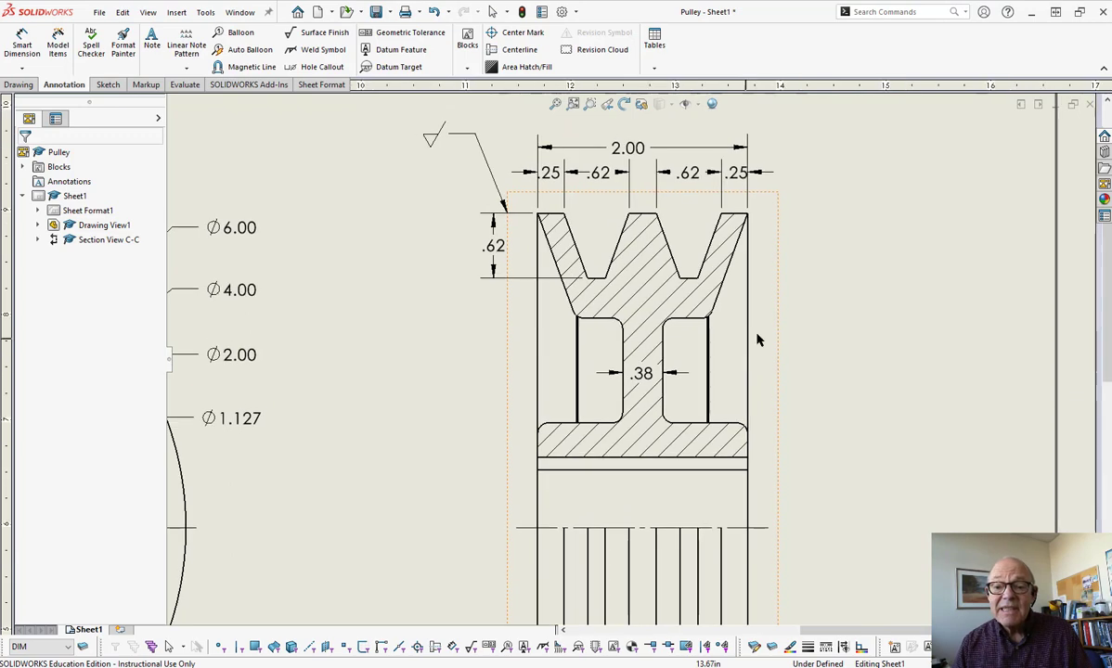
click(575, 11)
click(589, 30)
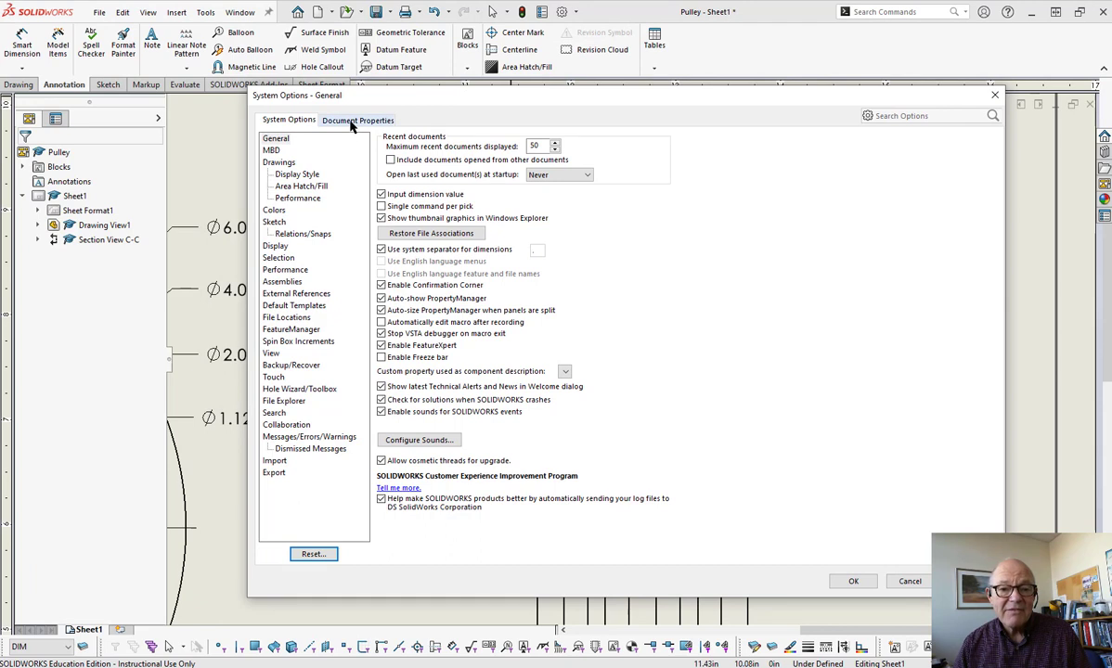
click(327, 121)
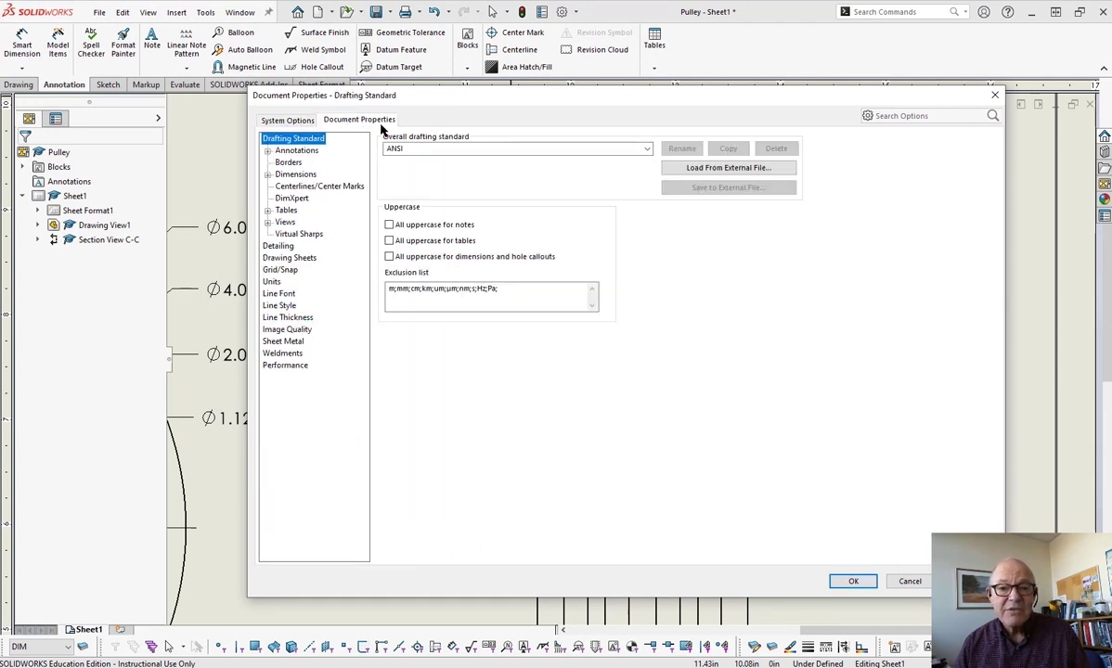
drag(483, 105, 512, 100)
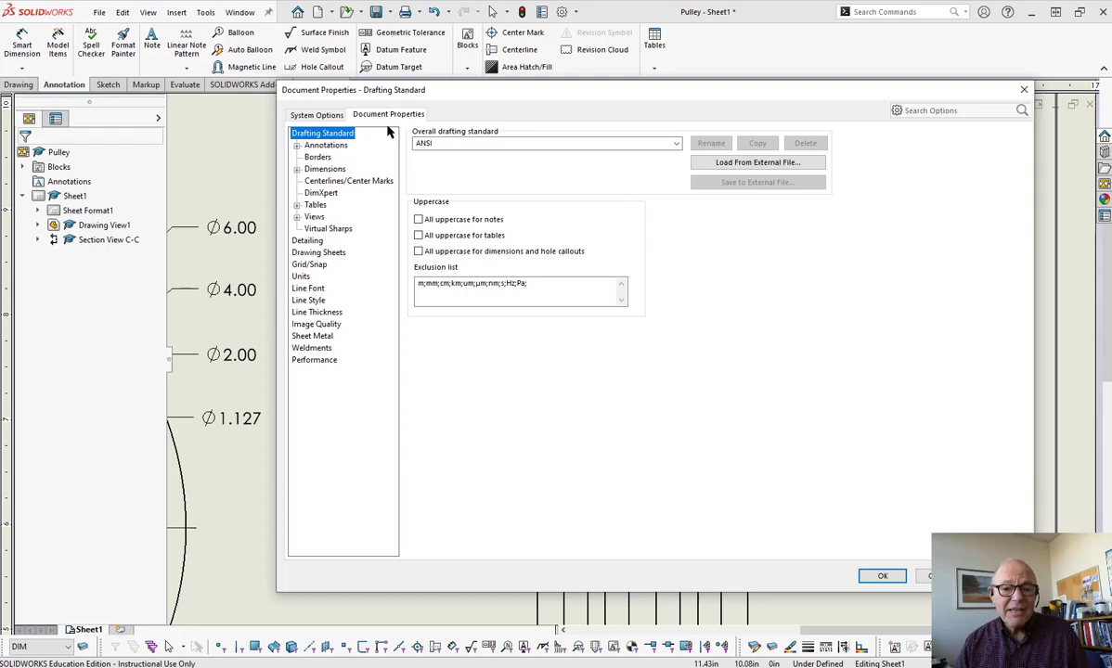
click(309, 290)
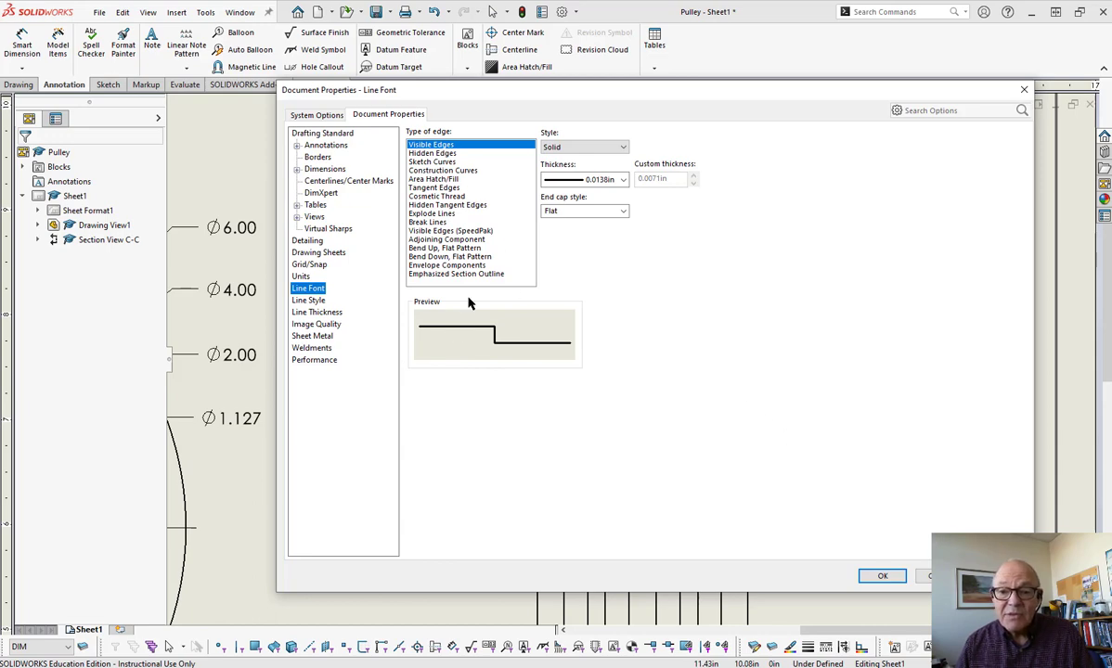
click(884, 577)
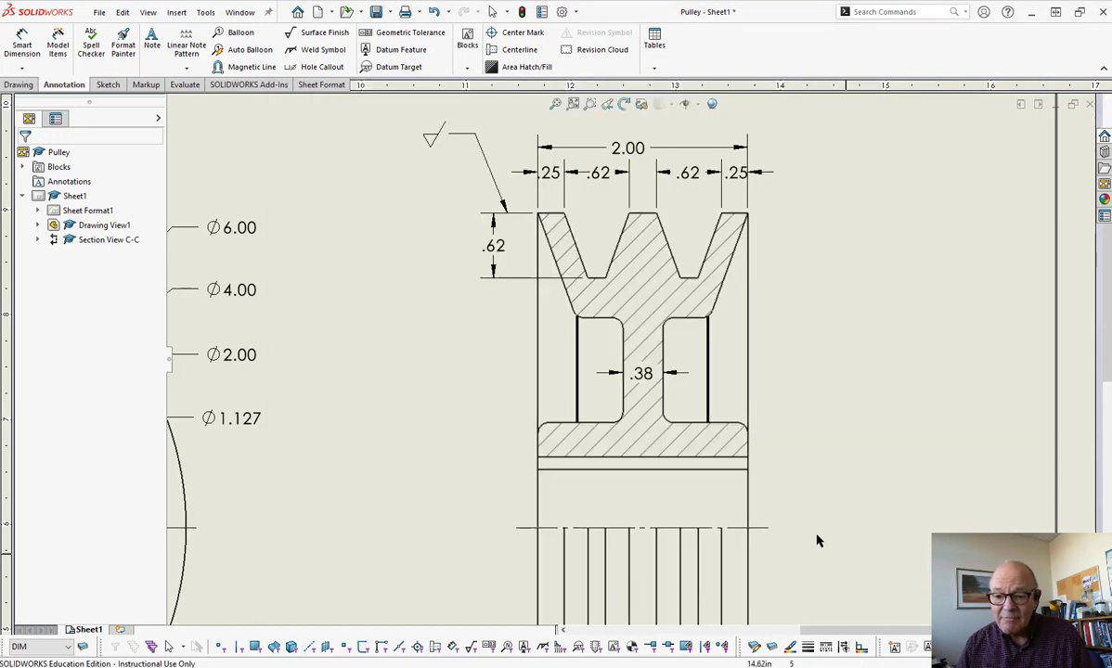
Set the pulley's component line font to use the document defaults, starting from the section view
middle_drag(842, 494, 785, 483)
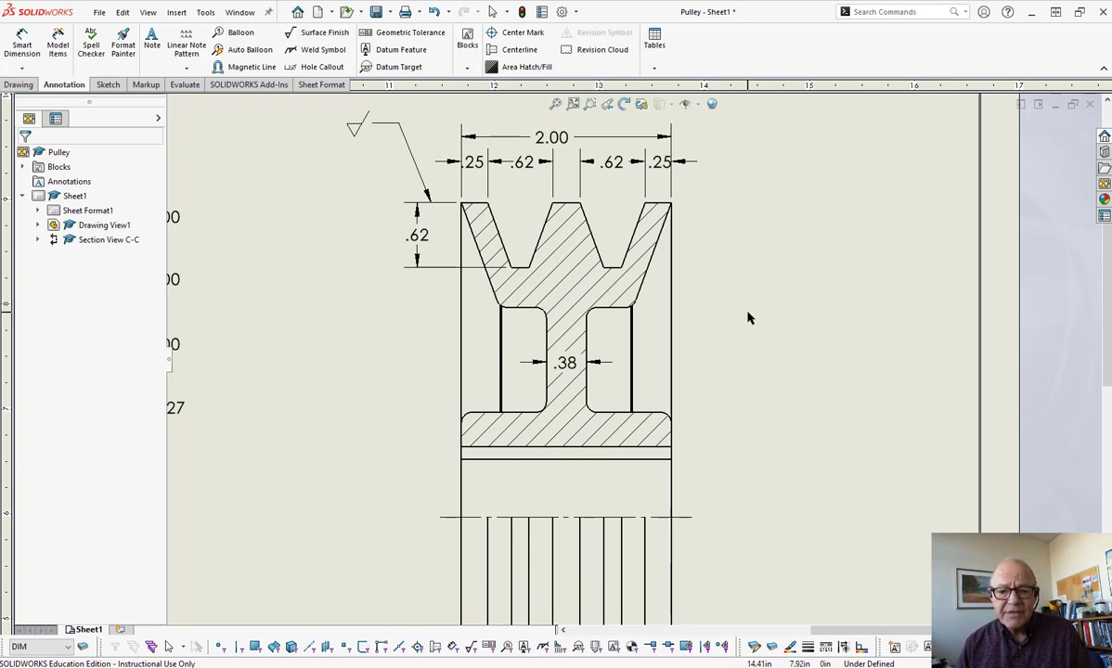
right_click(658, 330)
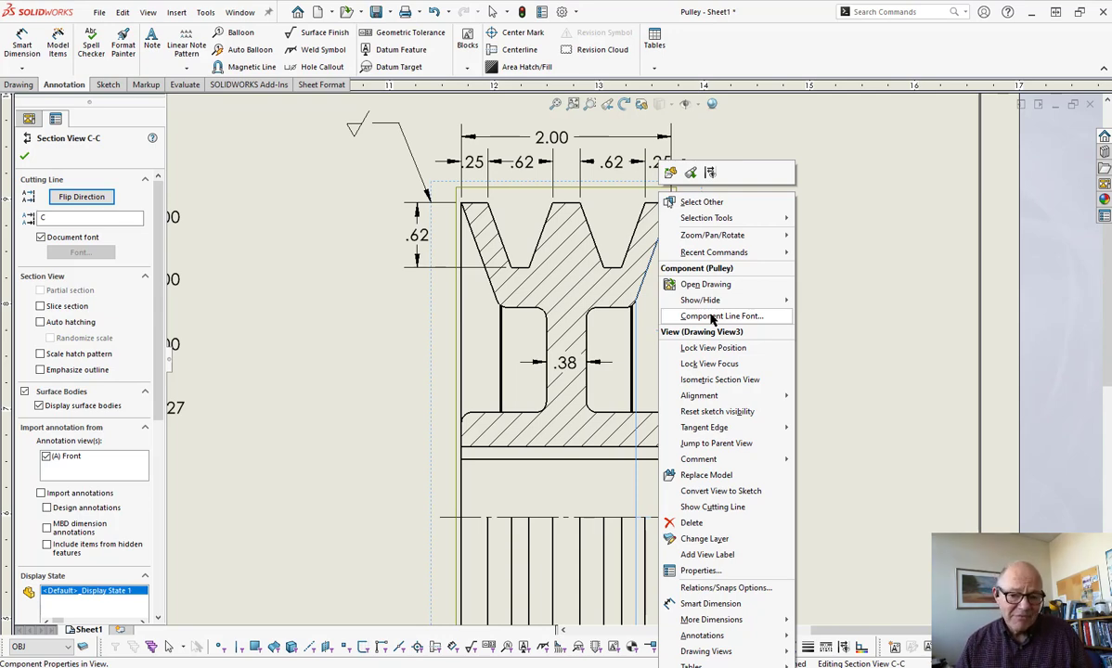
click(712, 317)
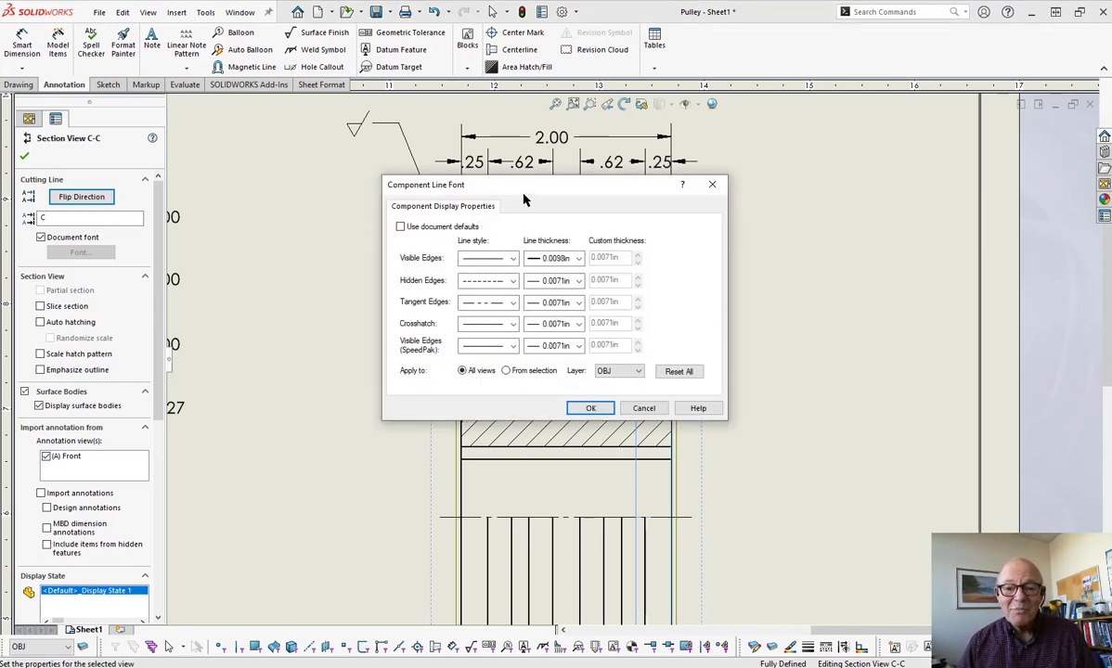
drag(525, 199, 807, 199)
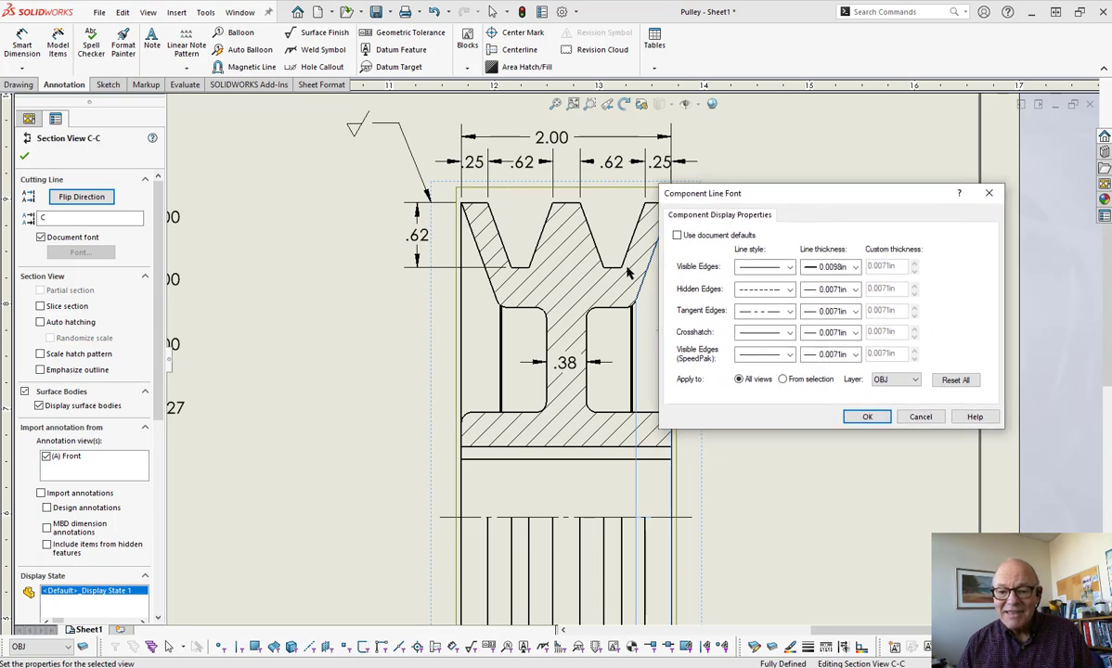
click(678, 236)
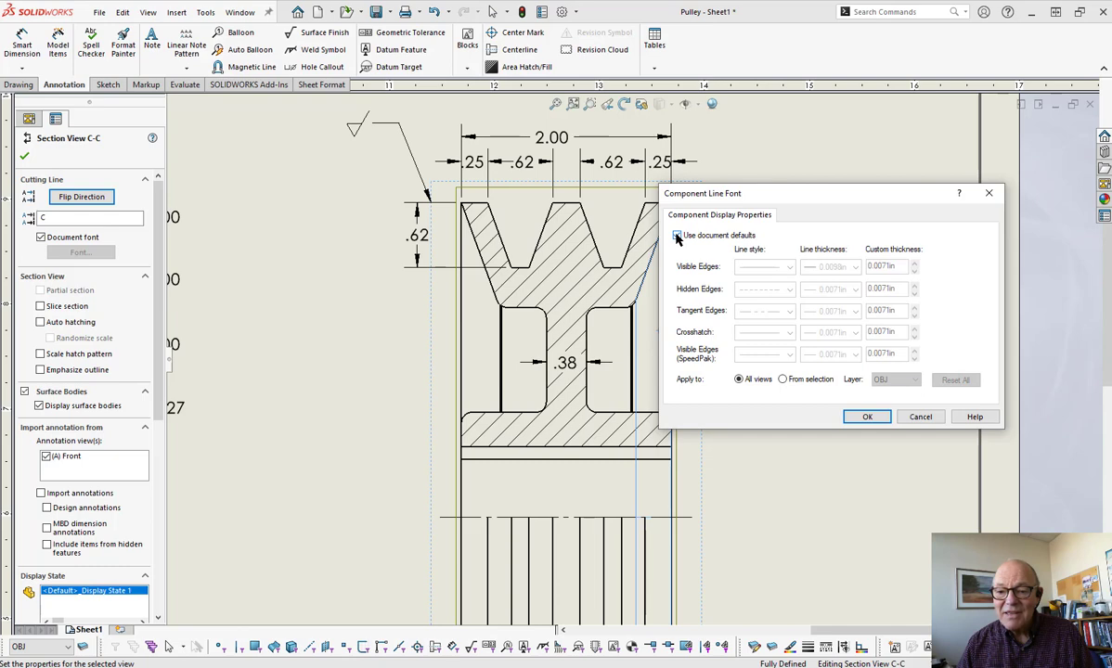
click(677, 235)
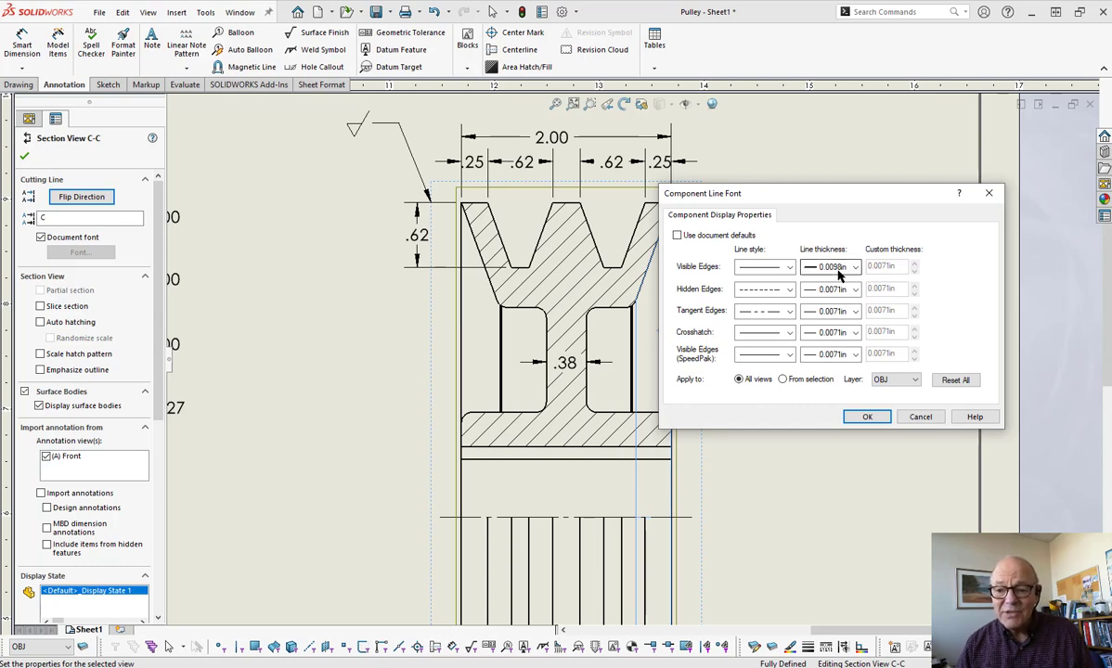
click(677, 236)
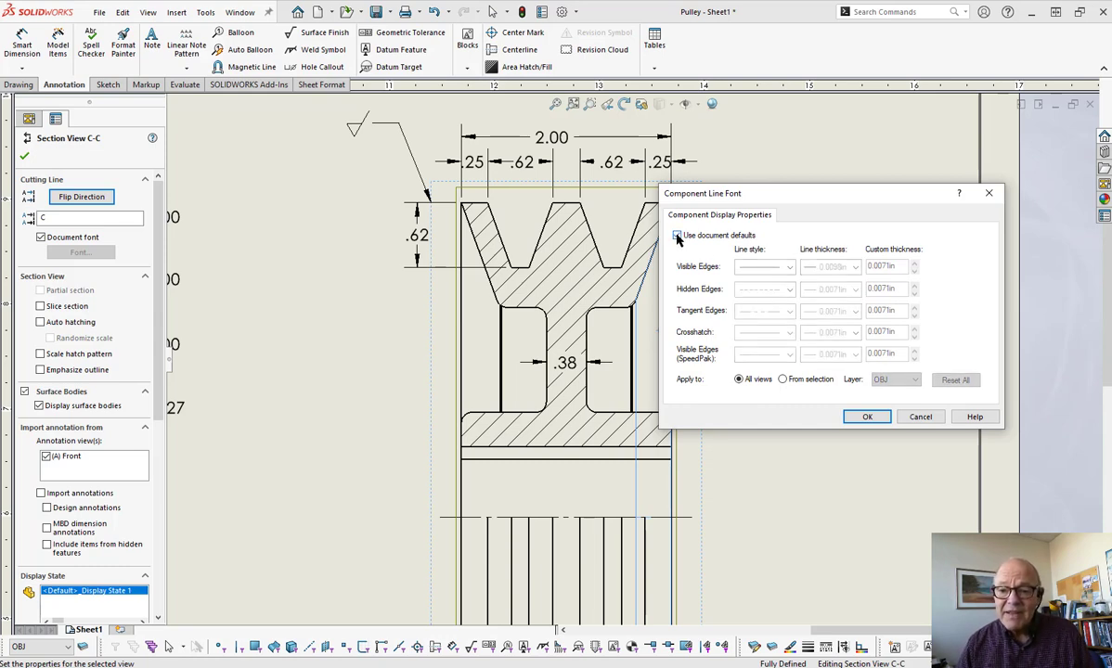
click(870, 416)
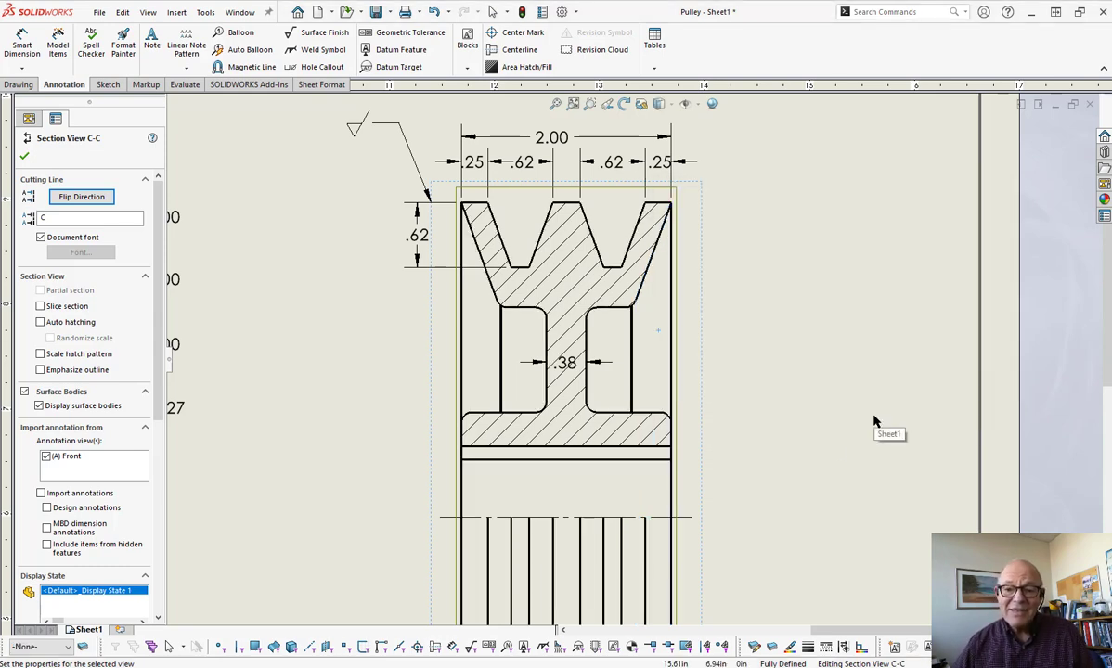
key(z)
middle_drag(798, 457, 965, 410)
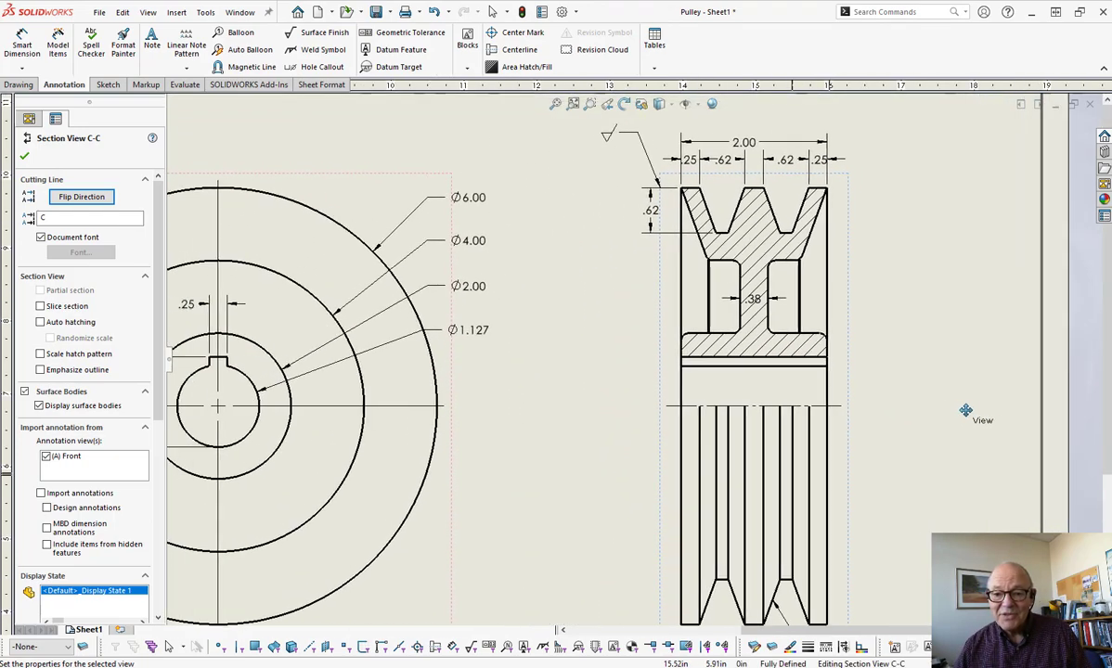
mouse_move(603, 464)
middle_down()
mouse_move(666, 340)
mouse_move(632, 345)
middle_up()
mouse_move(703, 387)
middle_down()
mouse_move(645, 329)
mouse_move(721, 555)
middle_up()
middle_drag(960, 397, 925, 408)
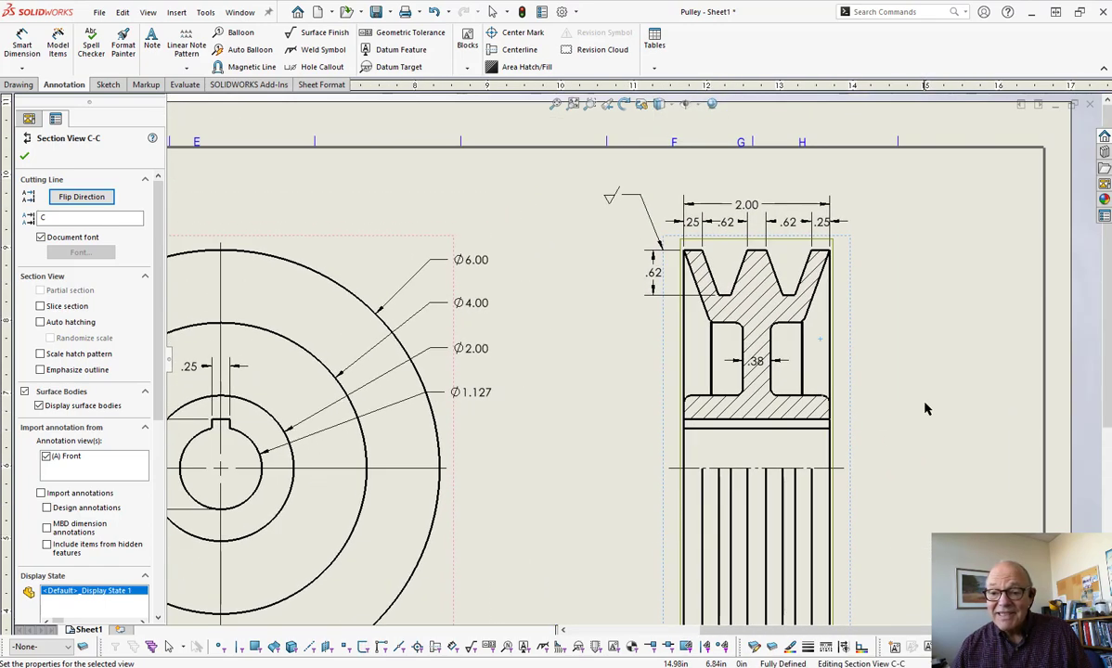
key(Escape)
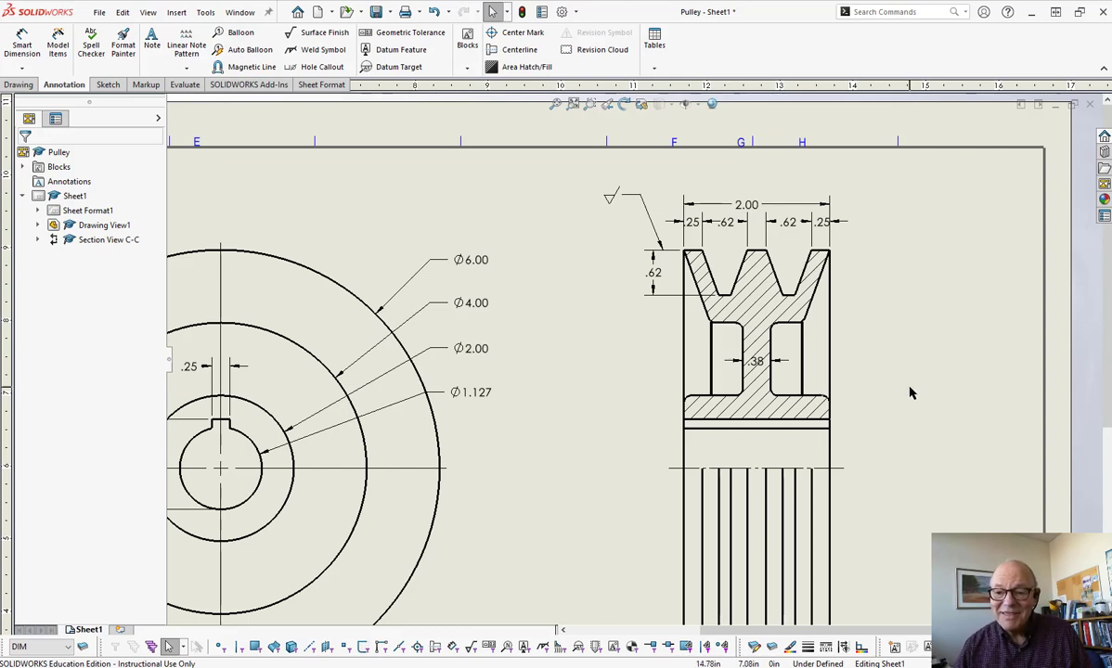
Turn off the material crosshatch for the section view's hatch and set the hatch angle to 90 degrees
mouse_move(603, 452)
middle_down()
mouse_move(759, 397)
mouse_move(578, 430)
mouse_move(433, 422)
middle_up()
scroll(650, 264, down, 1)
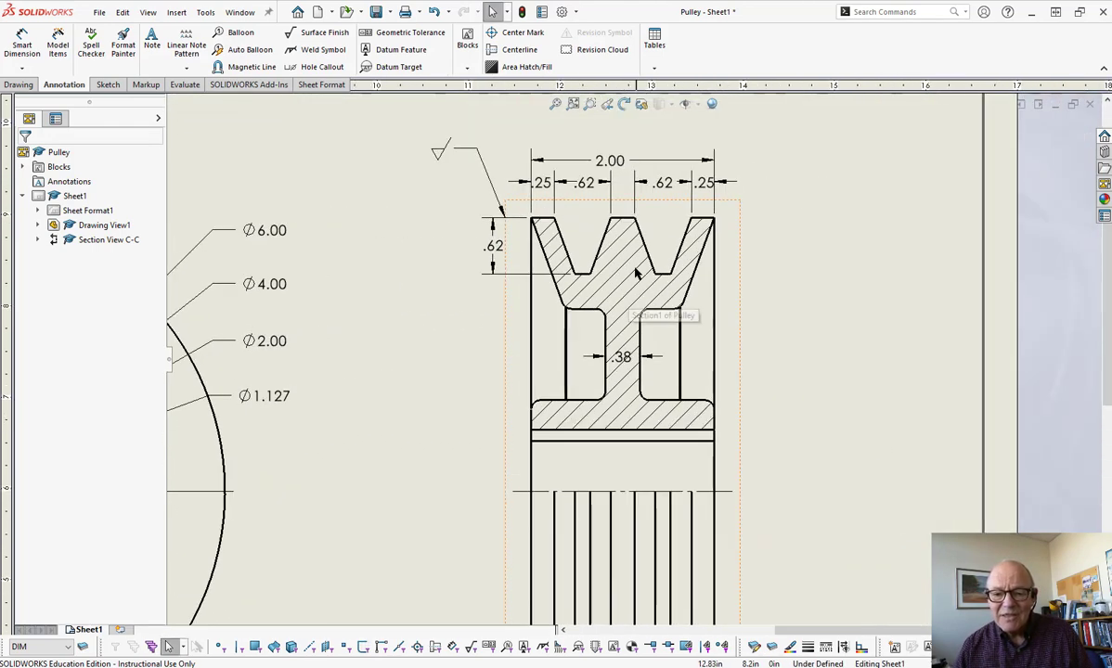
click(584, 258)
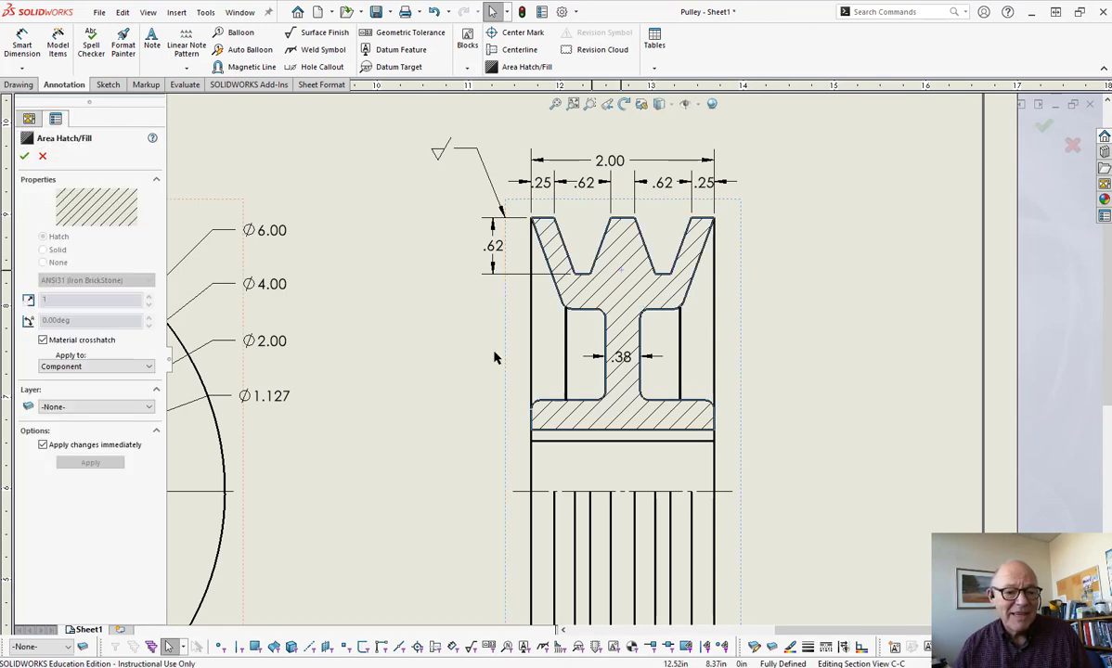
click(44, 341)
click(82, 321)
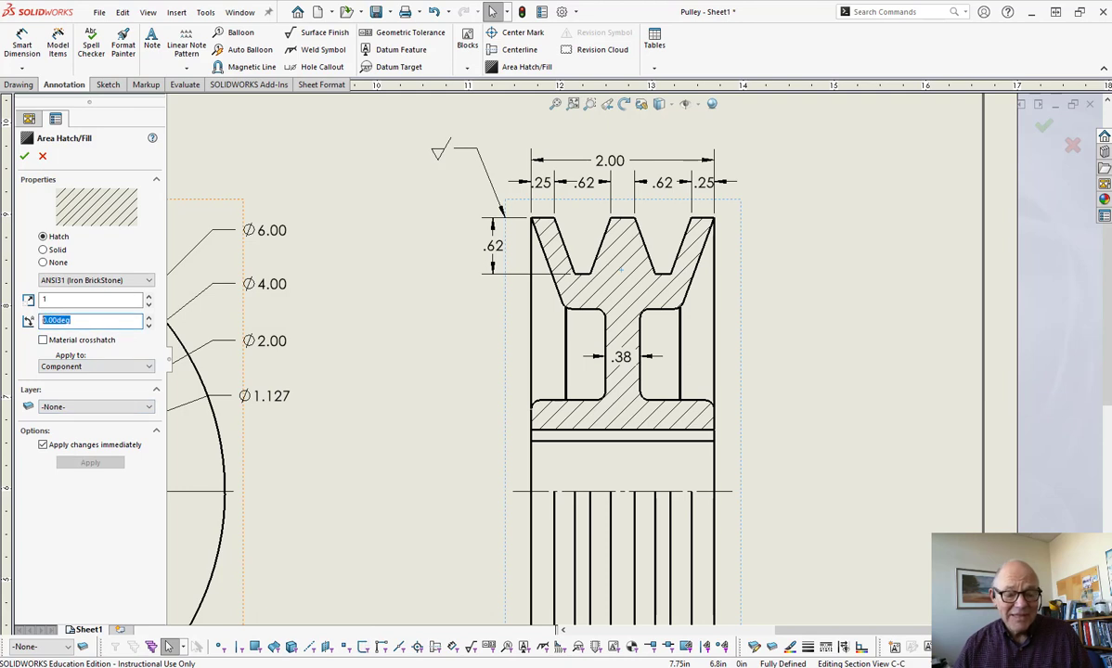
text(30)
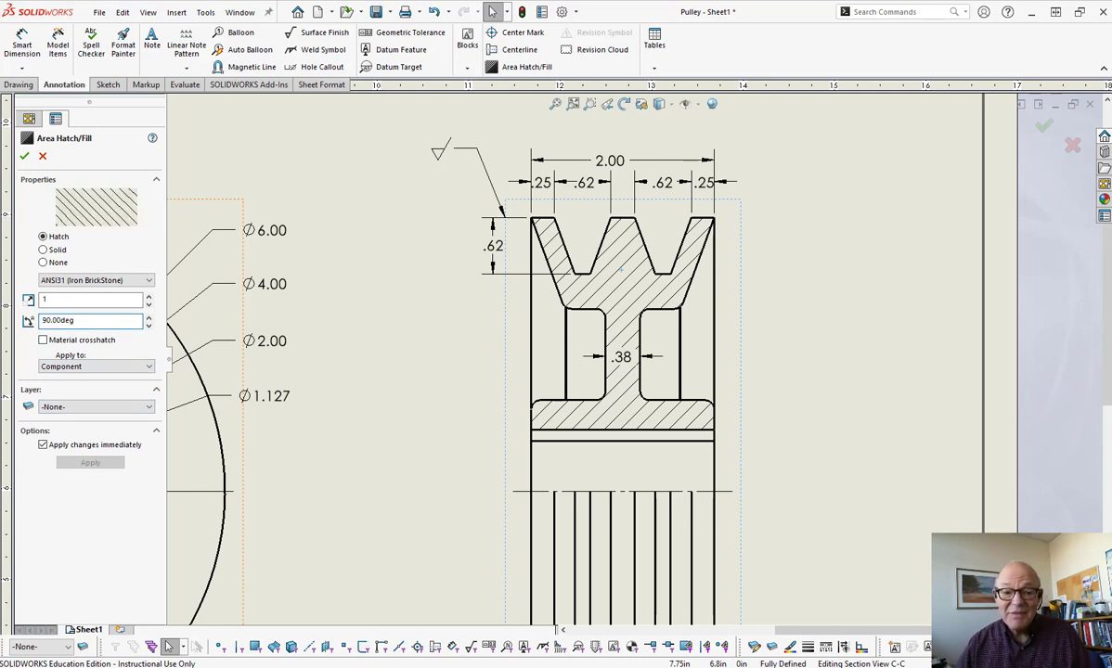
click(24, 156)
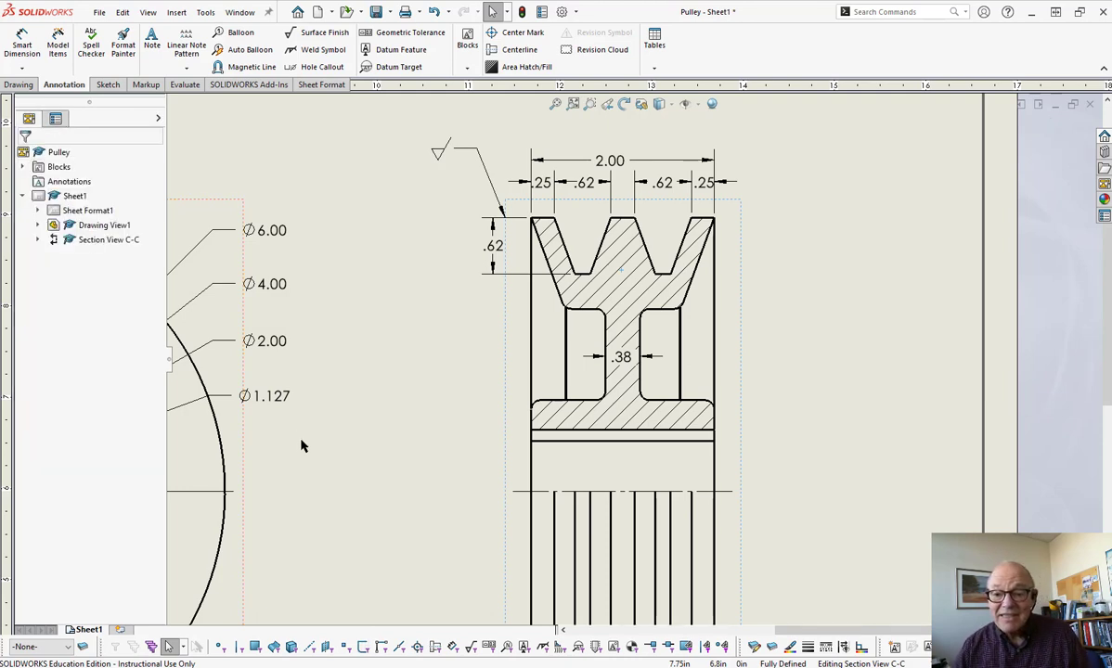
click(373, 373)
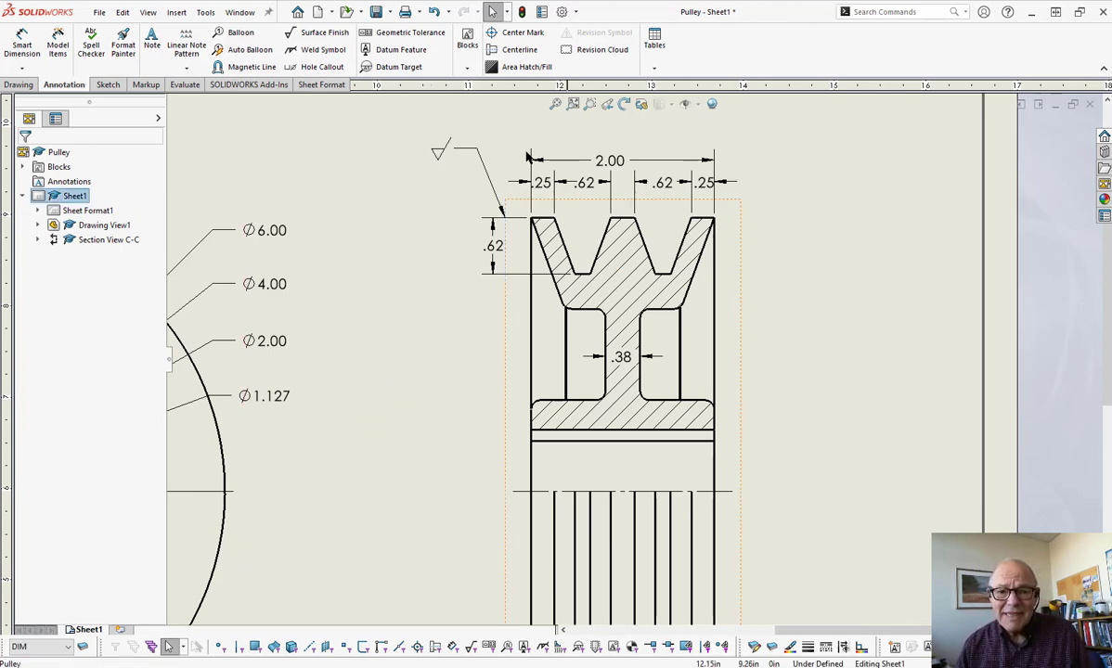
Rebuild the drawing and force the section view's hatch to refresh by deleting Section View C-C and undoing the deletion
click(522, 12)
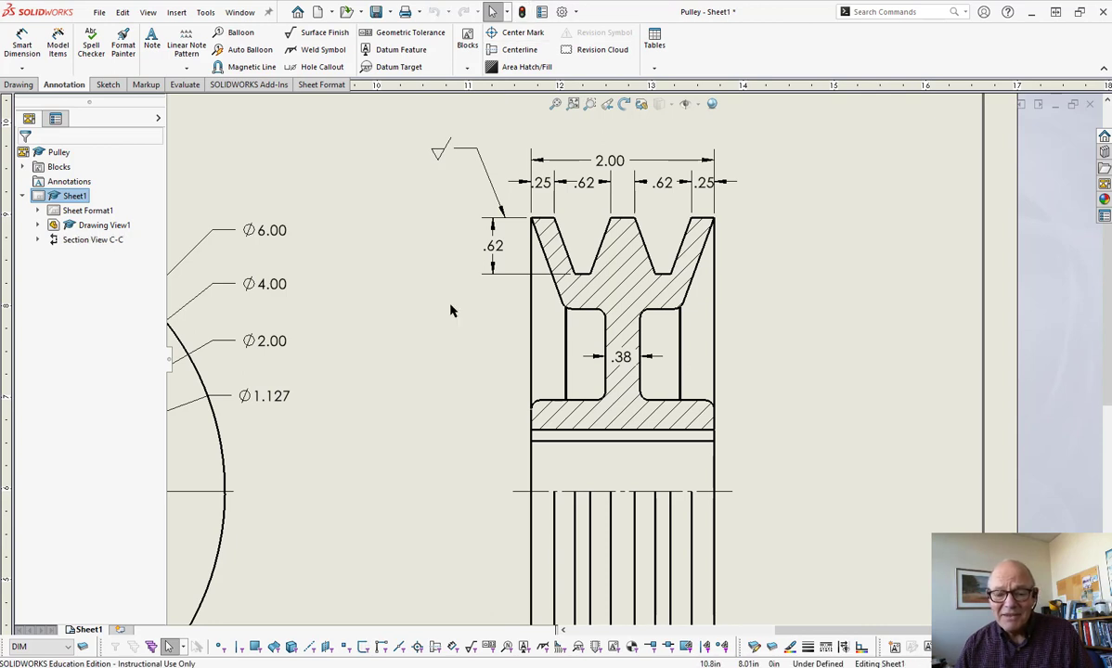
click(732, 414)
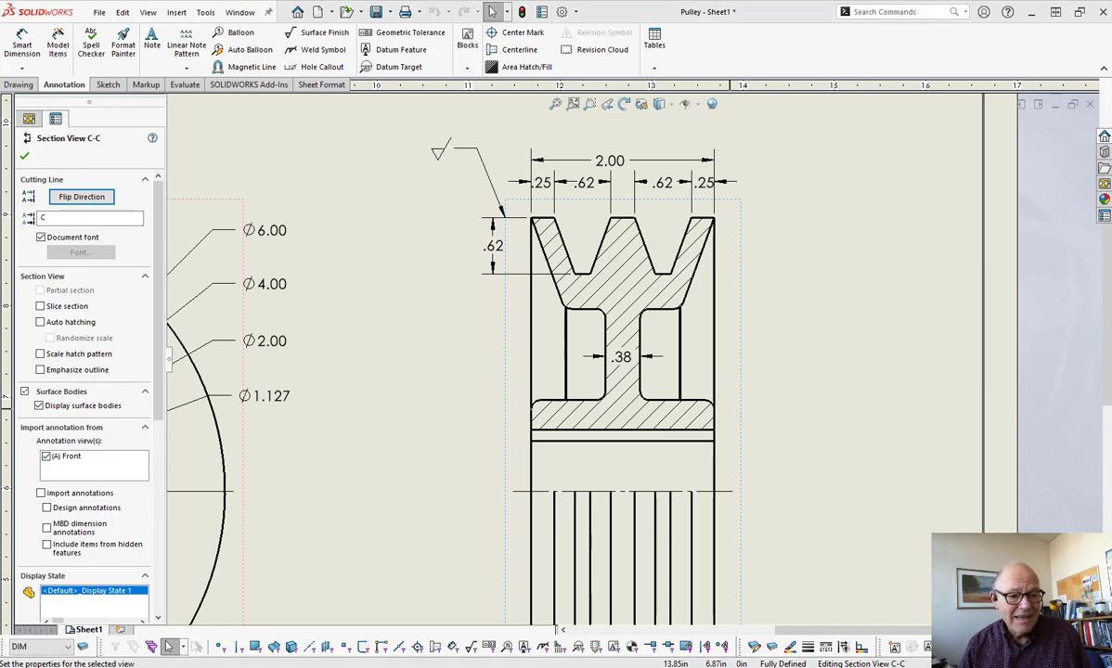
key(Delete)
key(Return)
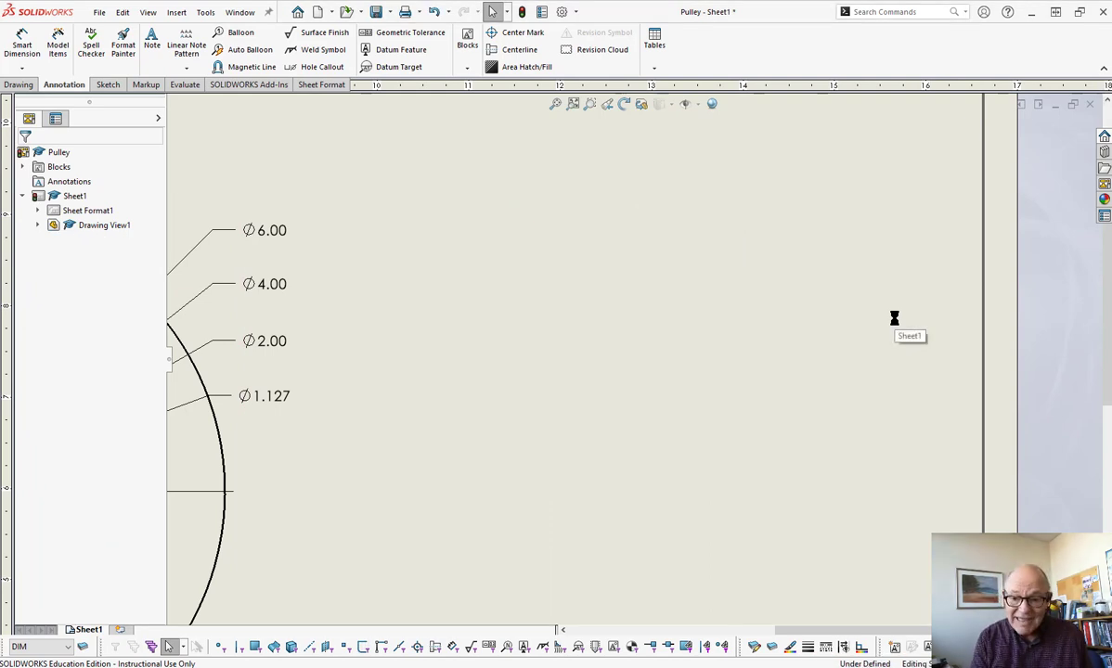
key(ctrl+z)
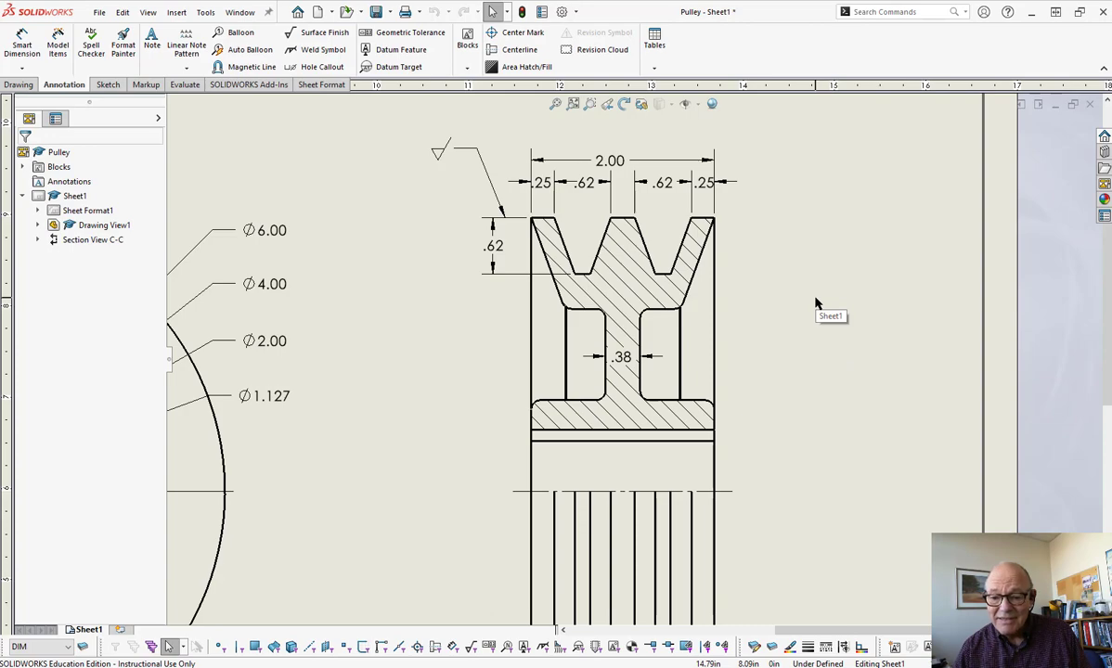
Examine the crosshatch and edge line weights across the pulley's section view and front view
scroll(806, 405, up, 3)
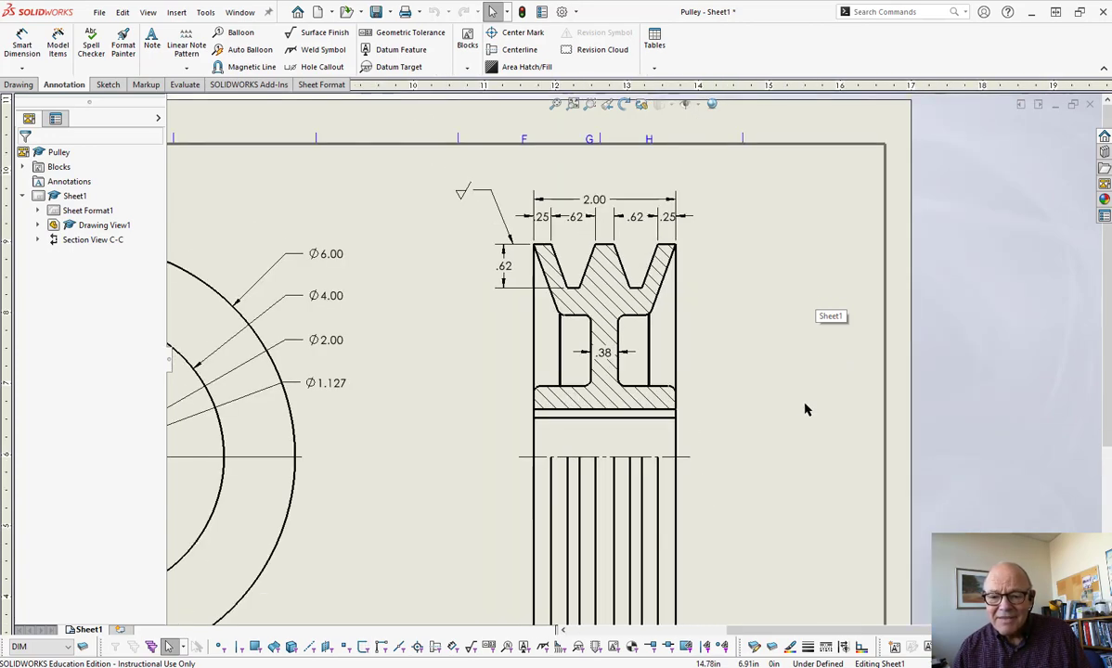
mouse_move(793, 403)
middle_down()
mouse_move(963, 317)
mouse_move(1030, 344)
mouse_move(1015, 322)
mouse_move(1014, 344)
mouse_move(903, 340)
middle_up()
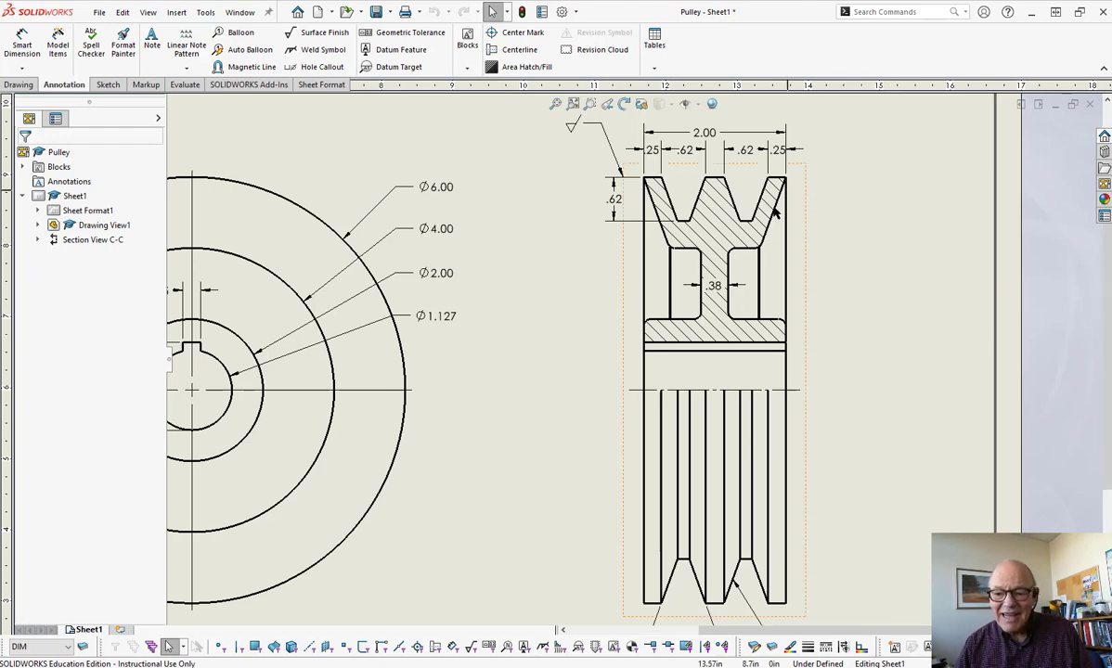
middle_drag(861, 241, 743, 268)
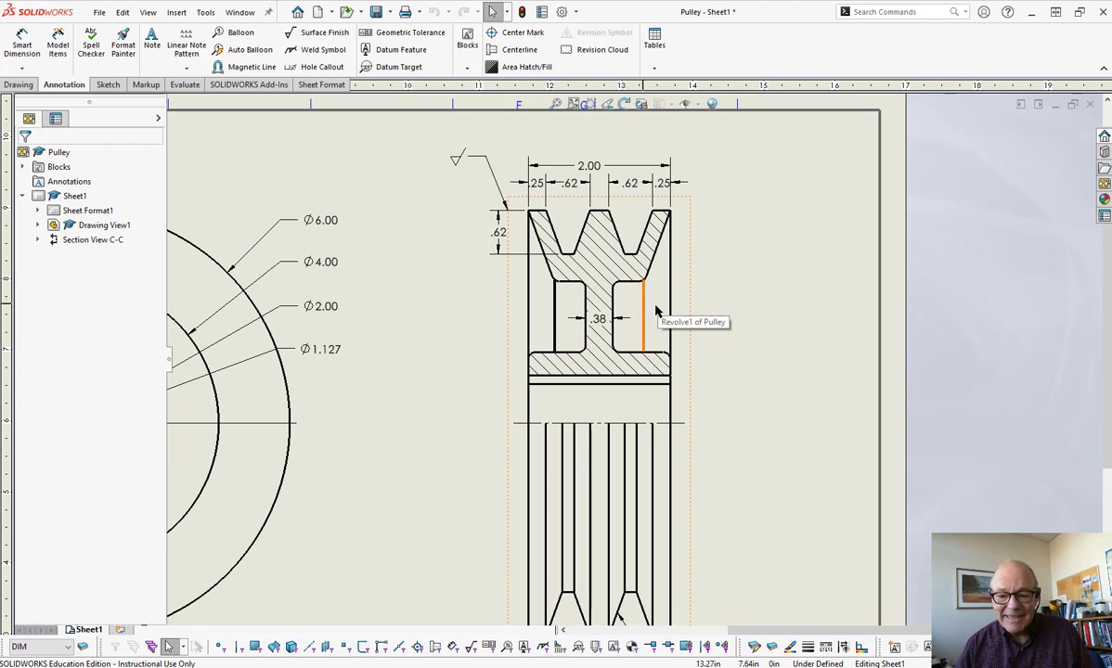
middle_drag(803, 396, 984, 352)
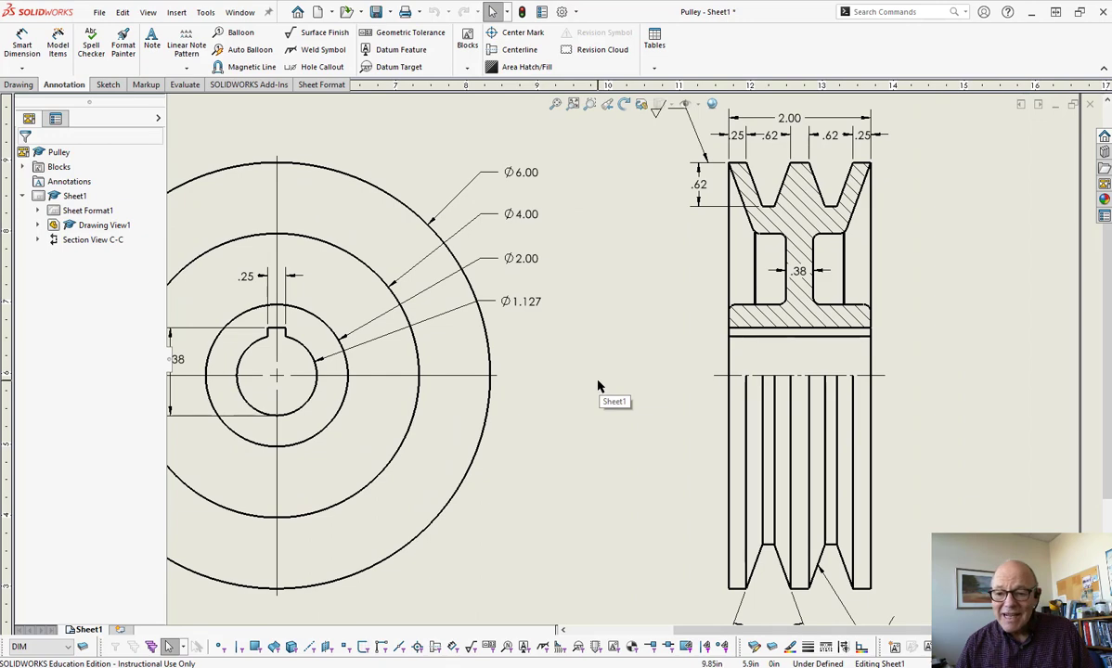
scroll(598, 386, up, 3)
scroll(622, 374, down, 2)
middle_drag(601, 378, 599, 379)
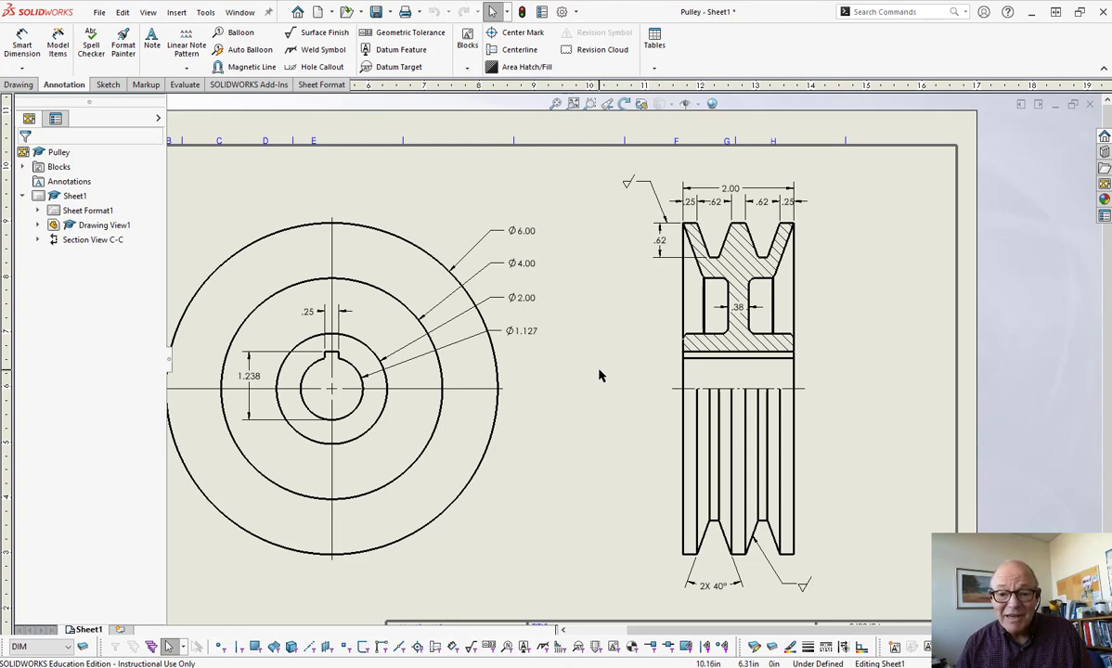
middle_drag(598, 375, 612, 379)
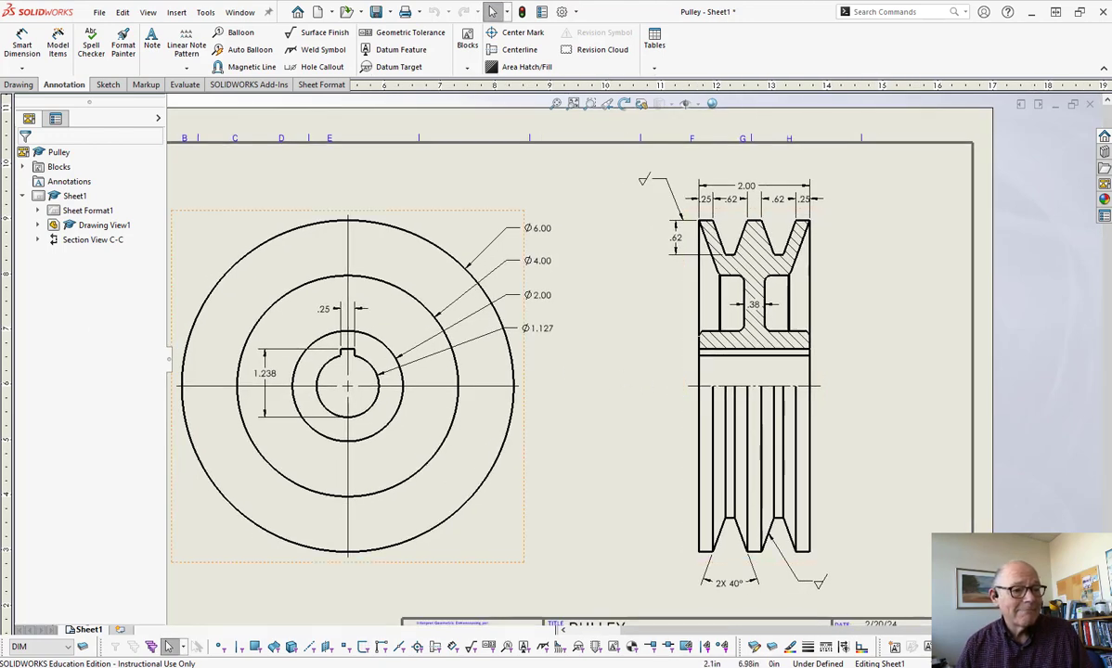